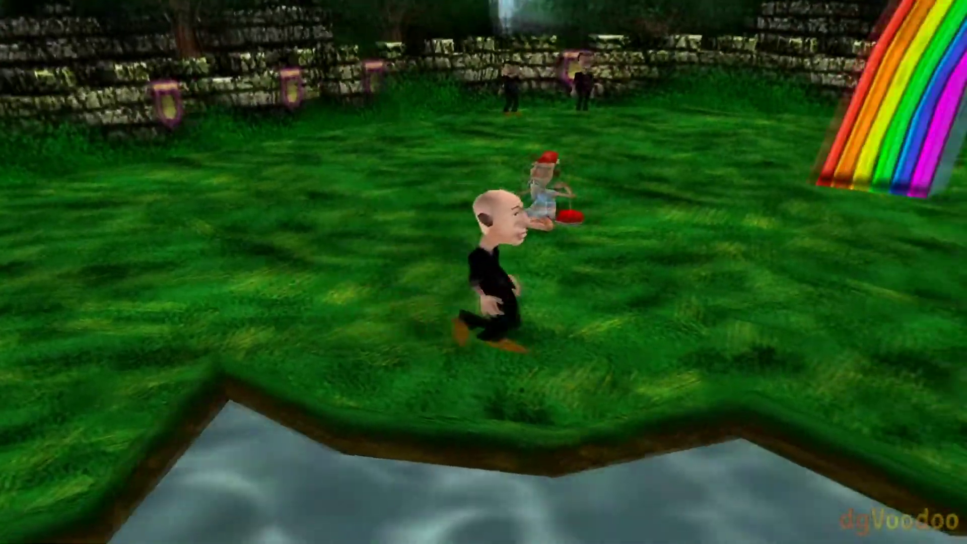
{"action": "key", "text": "Up"}
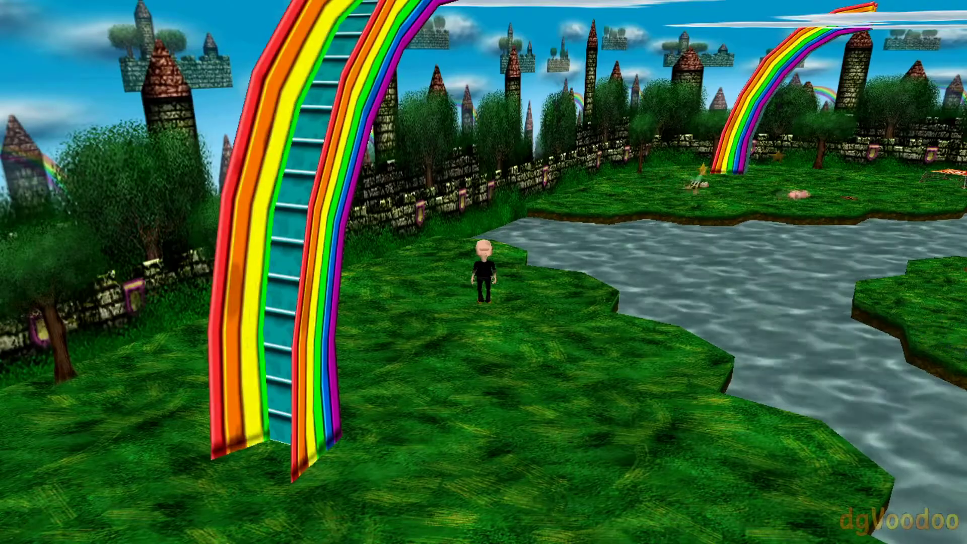
{"action": "key", "text": "Left"}
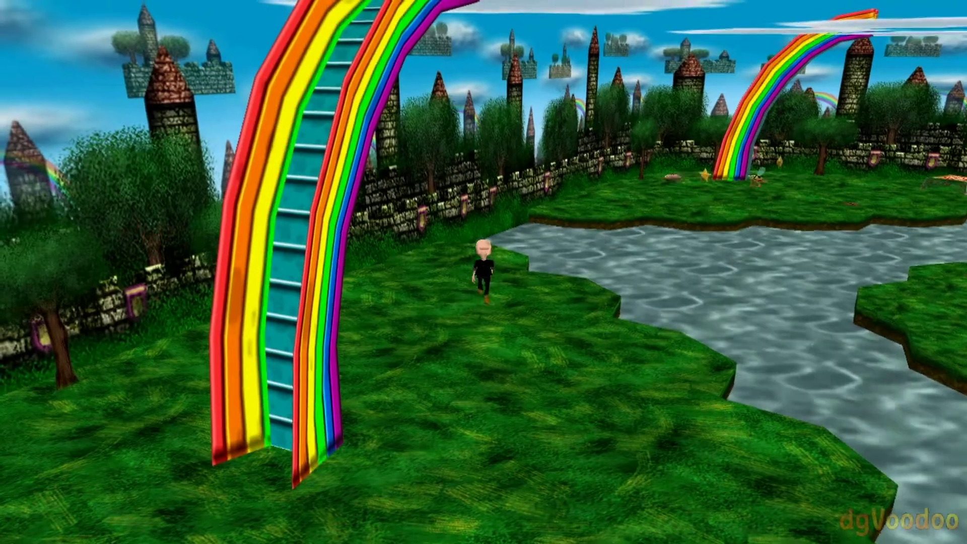
{"action": "key", "text": "Up"}
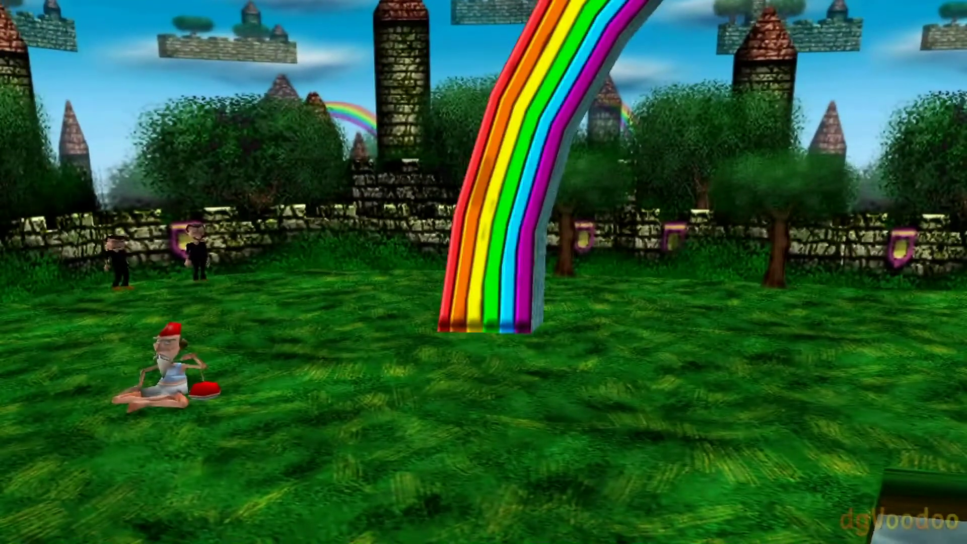
{"action": "key", "text": "Left"}
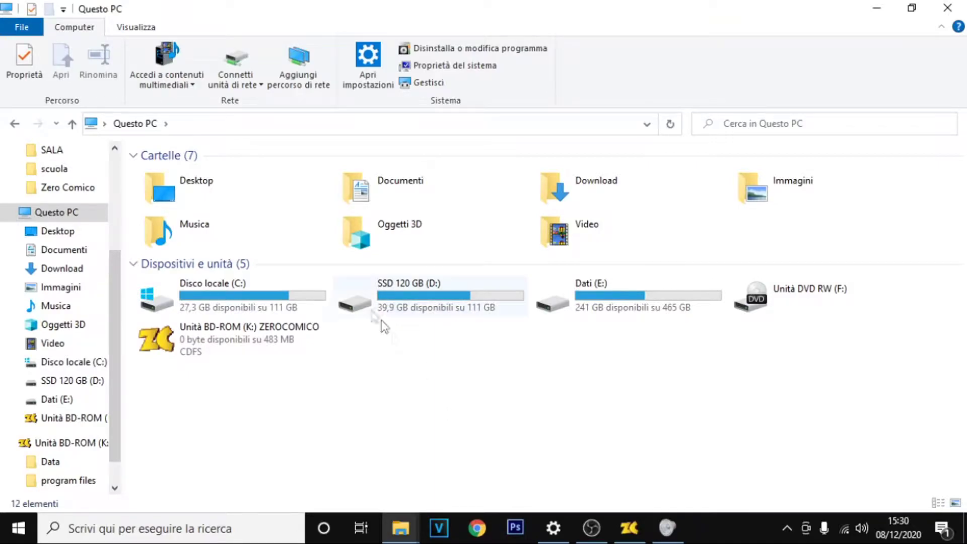
Step: Open the Zero Comico folder inside Medusa Games, under Programmi (x86) on Disco locale (C:)
{"action": "double_click", "coordinate": [254, 283]}
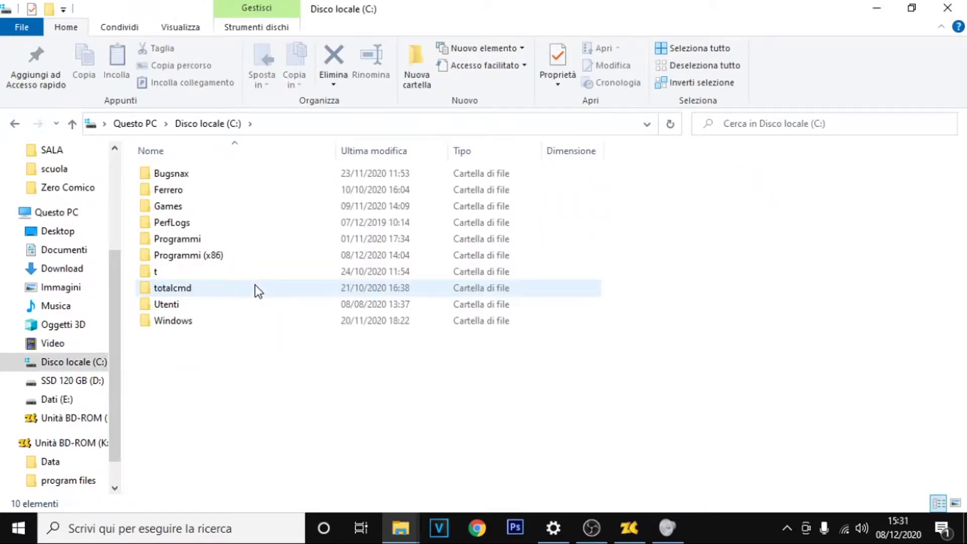
{"action": "double_click", "coordinate": [229, 255]}
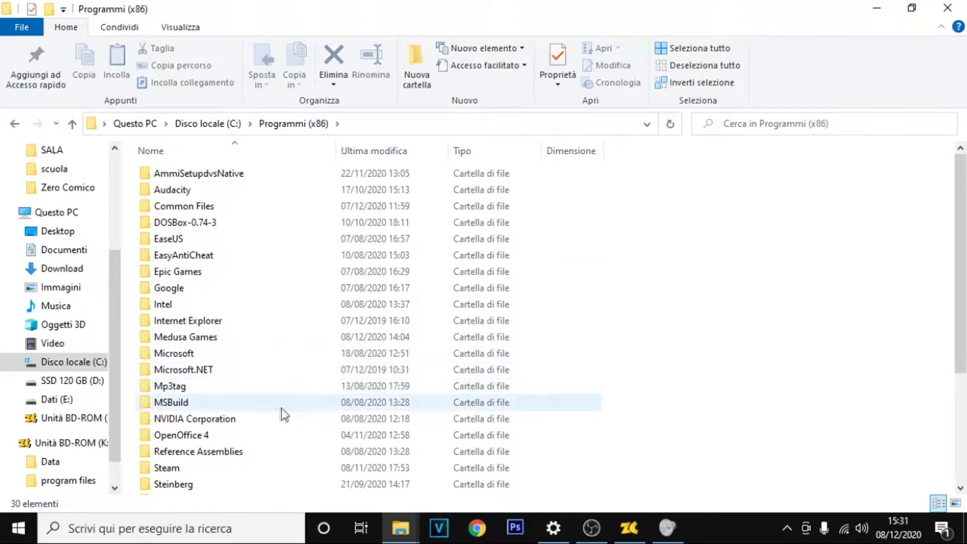
{"action": "double_click", "coordinate": [205, 338]}
{"action": "double_click", "coordinate": [207, 174]}
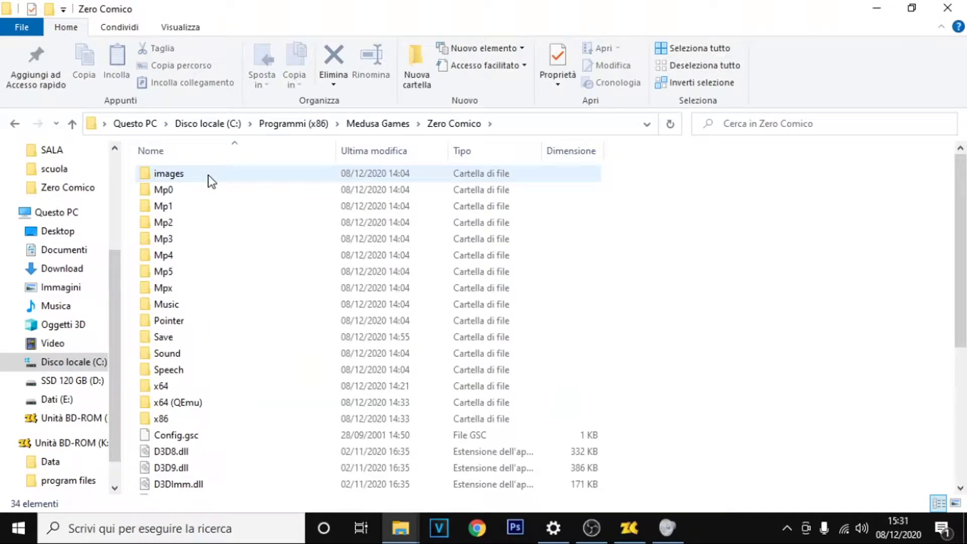
Step: Look through the Zero Comico game folder's files and select japotek3d.dll
{"action": "scroll", "coordinate": [485, 324], "scroll_direction": "down", "scroll_amount": 2}
{"action": "scroll", "coordinate": [508, 346], "scroll_direction": "down", "scroll_amount": 3}
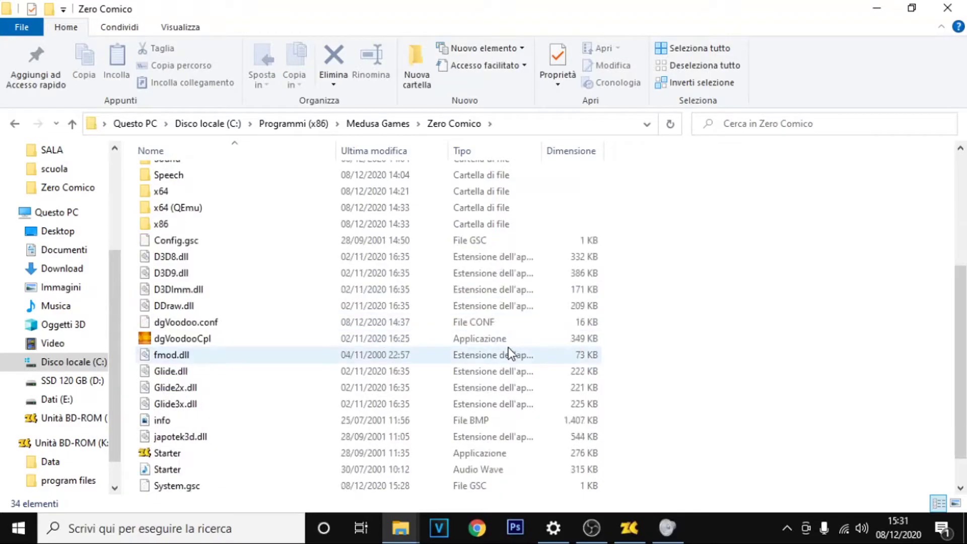
{"action": "scroll", "coordinate": [420, 312], "scroll_direction": "up", "scroll_amount": 2}
{"action": "scroll", "coordinate": [433, 307], "scroll_direction": "up", "scroll_amount": 2}
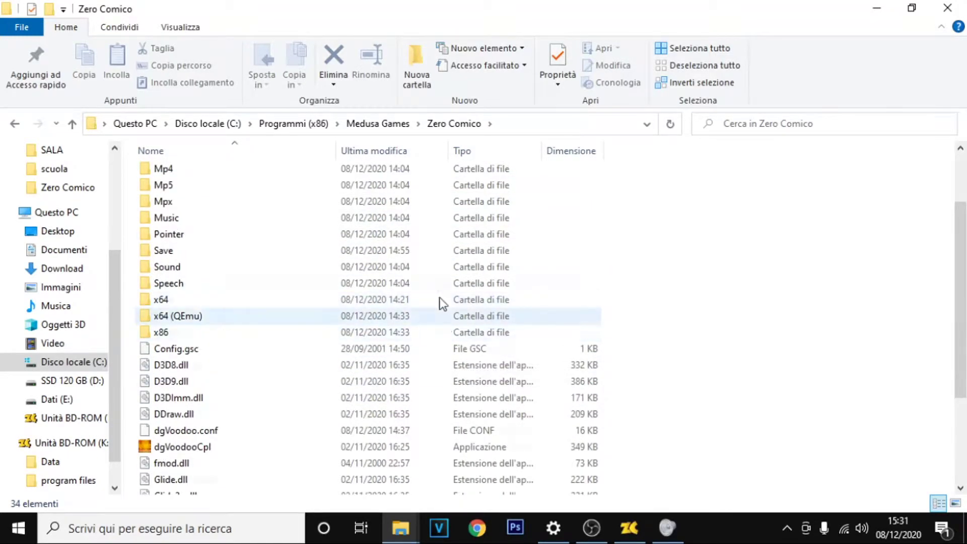
{"action": "scroll", "coordinate": [453, 337], "scroll_direction": "down", "scroll_amount": 4}
{"action": "scroll", "coordinate": [485, 334], "scroll_direction": "down", "scroll_amount": 1}
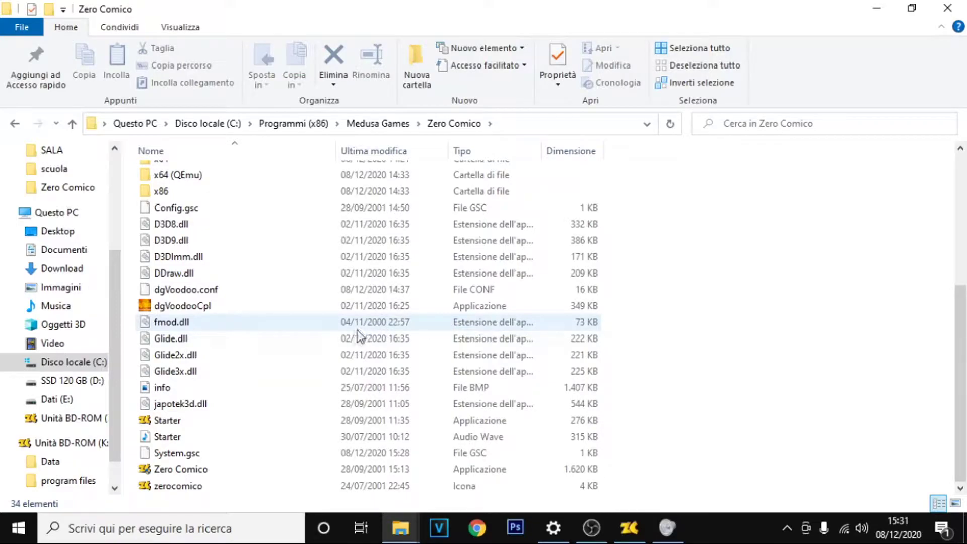
{"action": "left_click", "coordinate": [243, 404]}
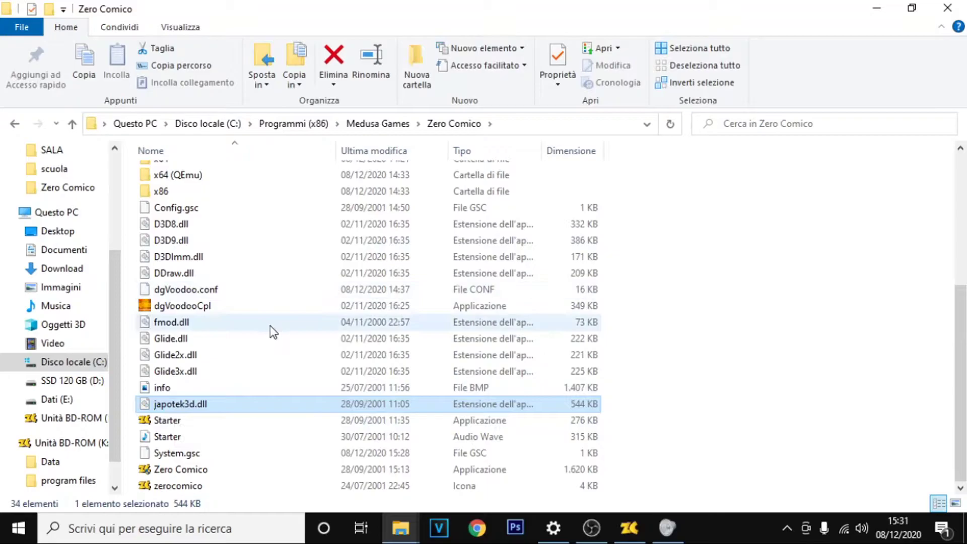
Step: Review the Zero Comico application's compatibility settings for all users, accept them and close its properties
{"action": "left_click", "coordinate": [241, 472]}
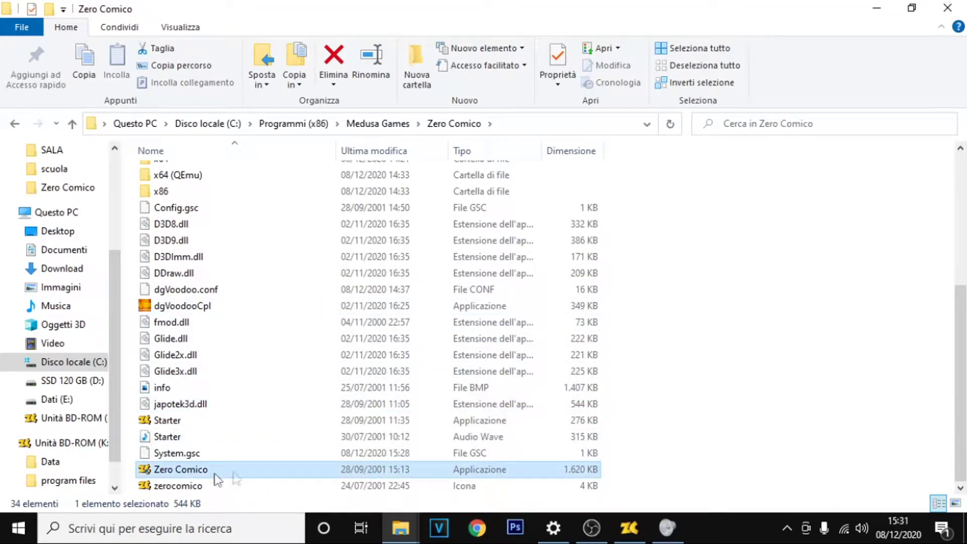
{"action": "right_click", "coordinate": [437, 467]}
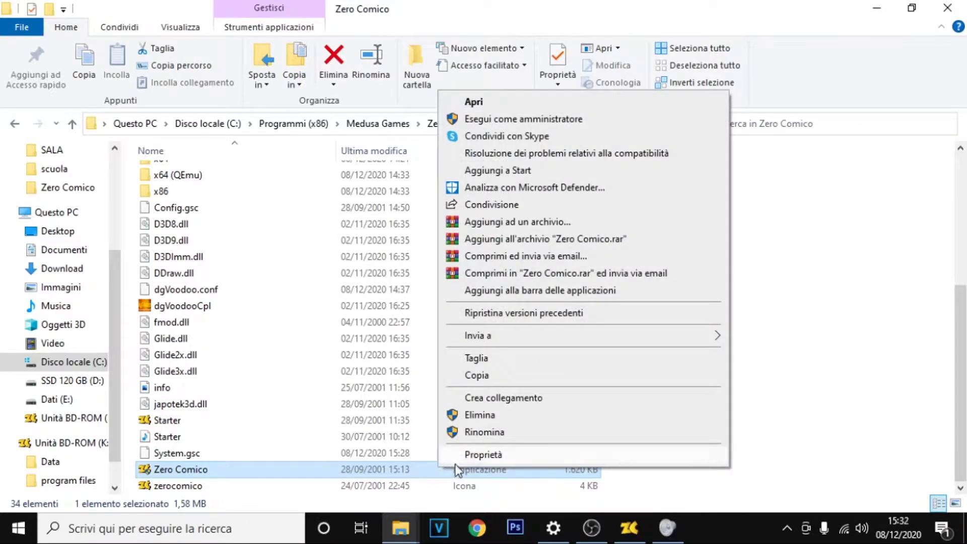
{"action": "left_click", "coordinate": [460, 461]}
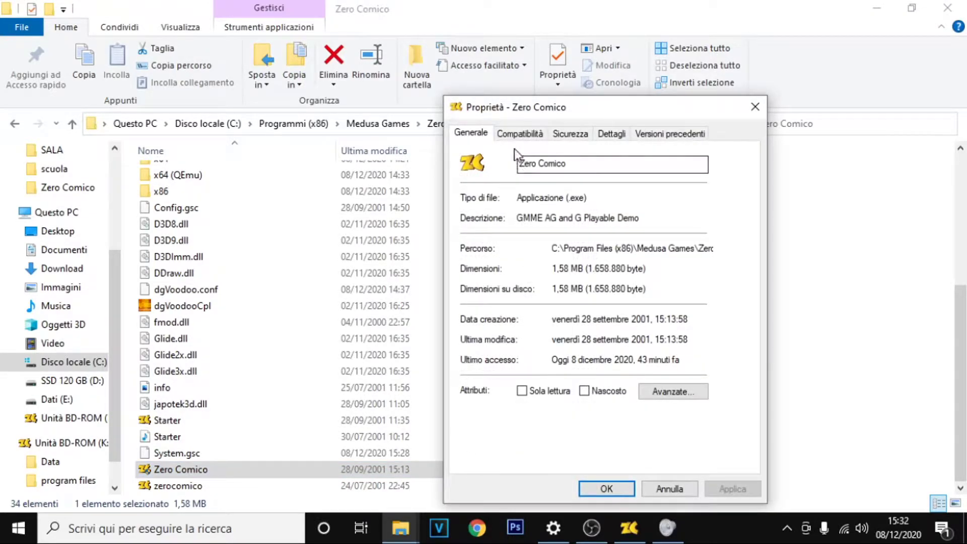
{"action": "left_click", "coordinate": [520, 135]}
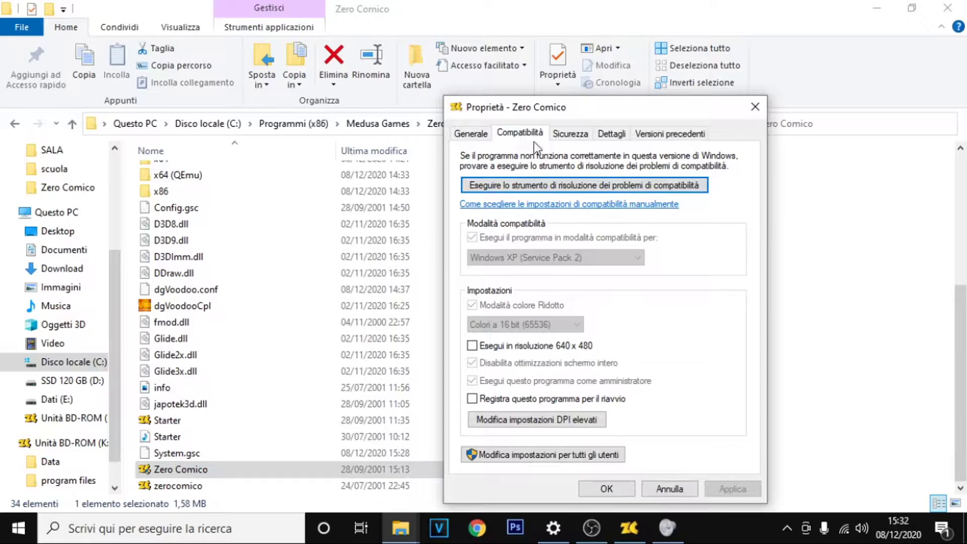
{"action": "left_click", "coordinate": [531, 455]}
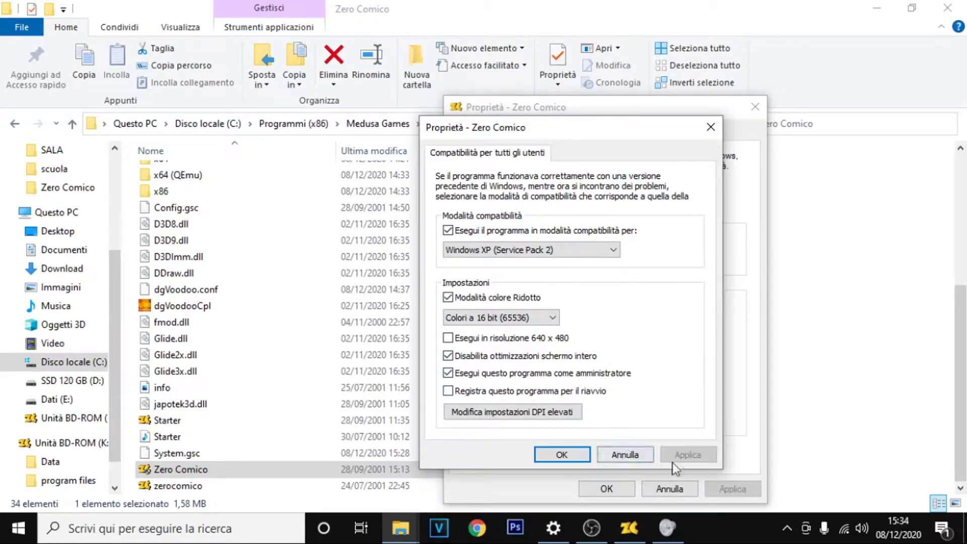
{"action": "left_click", "coordinate": [575, 453]}
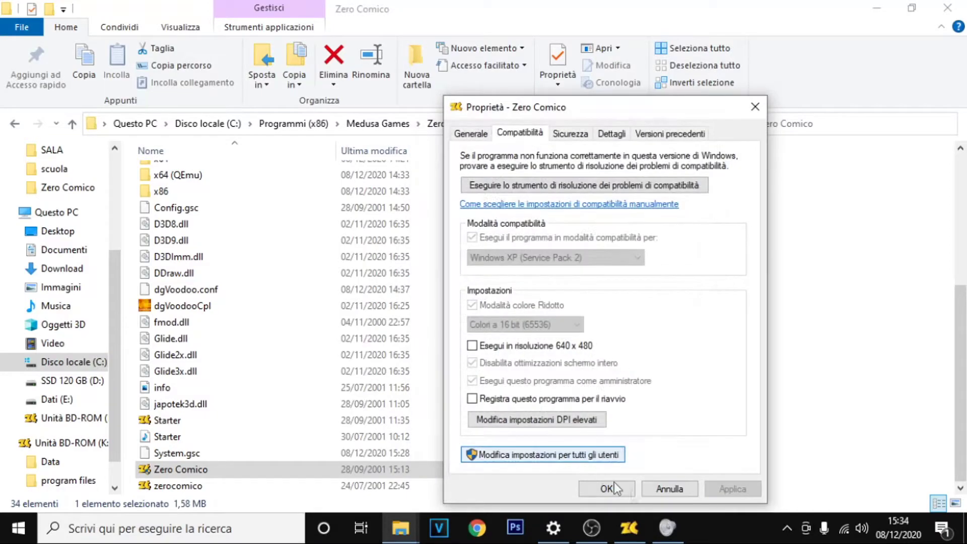
{"action": "left_click", "coordinate": [629, 489]}
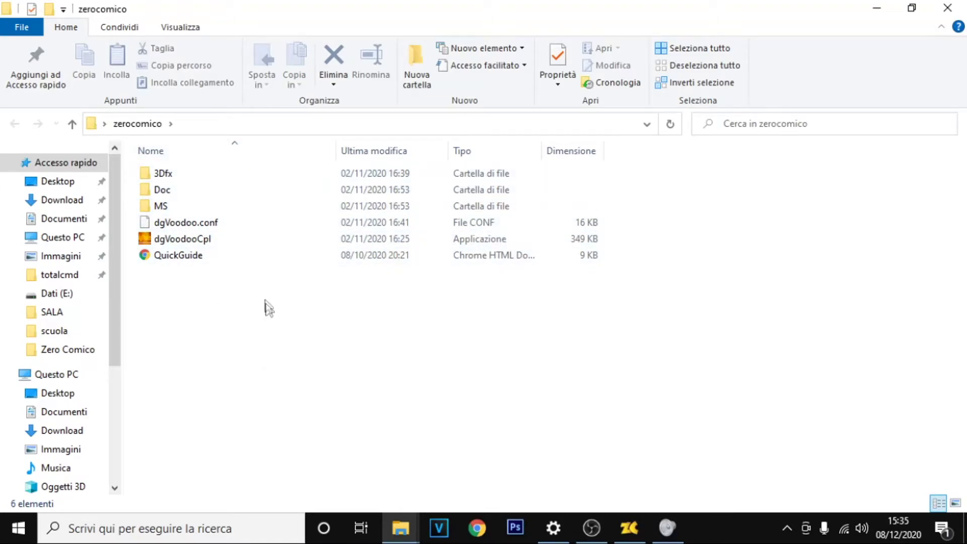
Step: Open the x86 folder inside MS in the zerocomico folder and select D3D8.dll, D3D9.dll, D3DImm.dll and DDraw.dll
{"action": "double_click", "coordinate": [193, 206]}
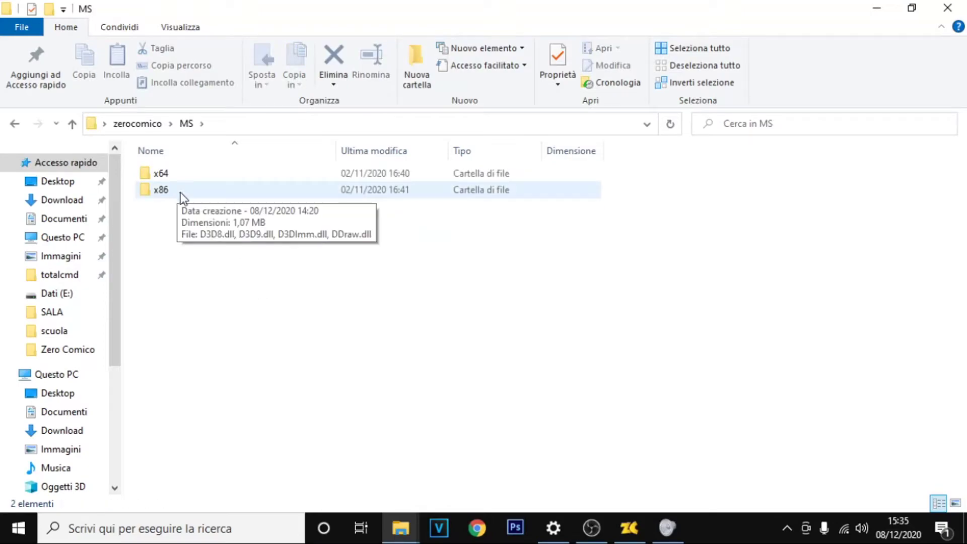
{"action": "double_click", "coordinate": [193, 202]}
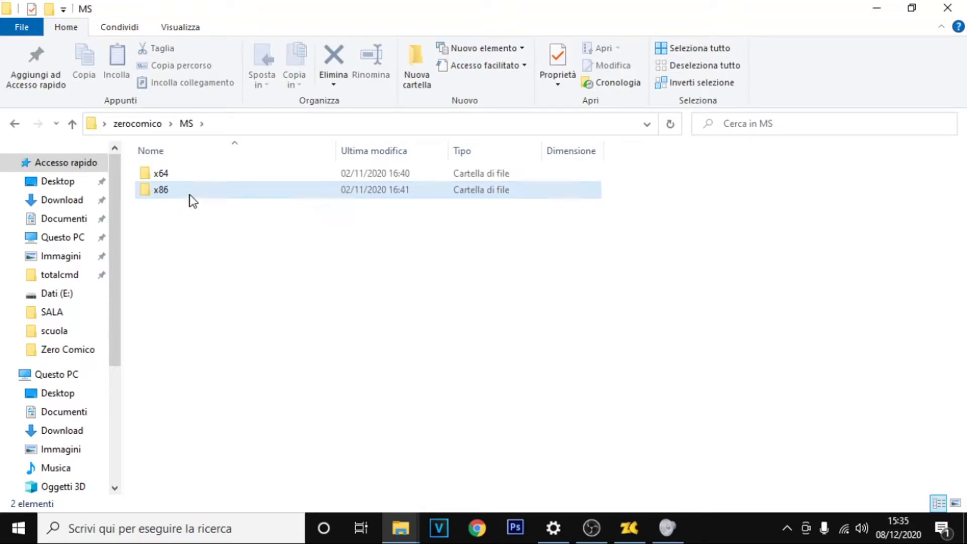
{"action": "left_click_drag", "start_coordinate": [225, 336], "coordinate": [464, 129]}
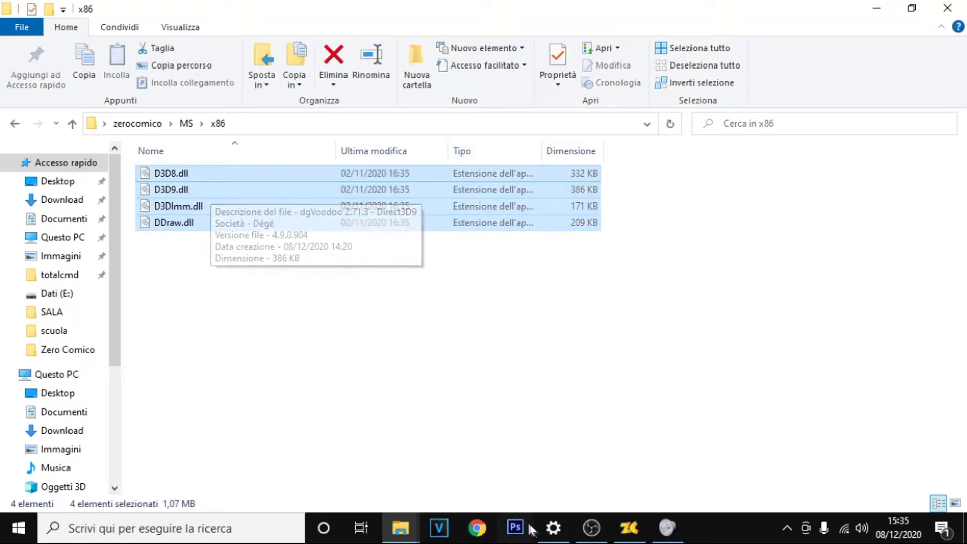
Step: Switch to the Zero Comico game folder and look through it for the DLL files
{"action": "mouse_move", "coordinate": [400, 528]}
{"action": "left_click", "coordinate": [378, 463]}
{"action": "scroll", "coordinate": [443, 319], "scroll_direction": "up", "scroll_amount": 4}
{"action": "scroll", "coordinate": [425, 339], "scroll_direction": "down", "scroll_amount": 4}
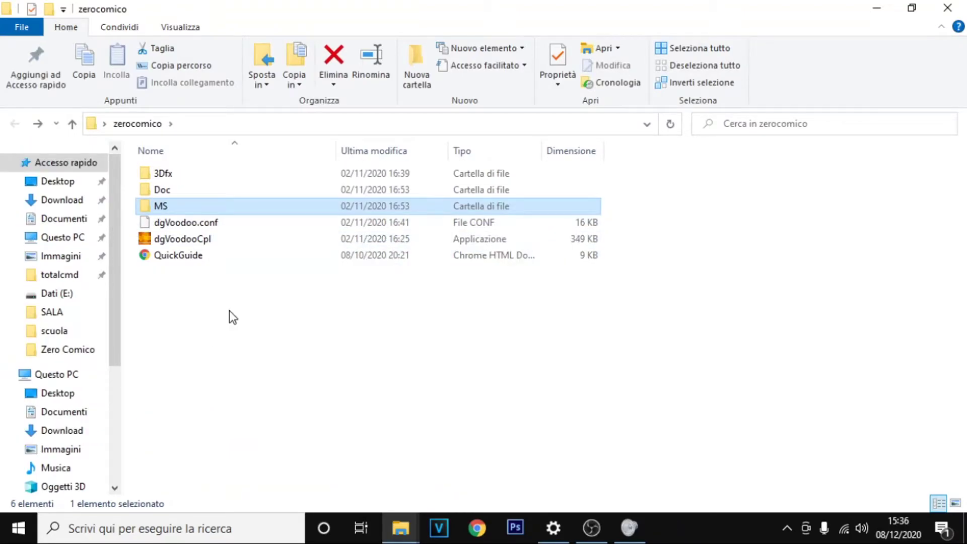
Step: Select dgVoodooCpl in the zerocomico folder and return to the Zero Comico game folder window
{"action": "left_click", "coordinate": [208, 240]}
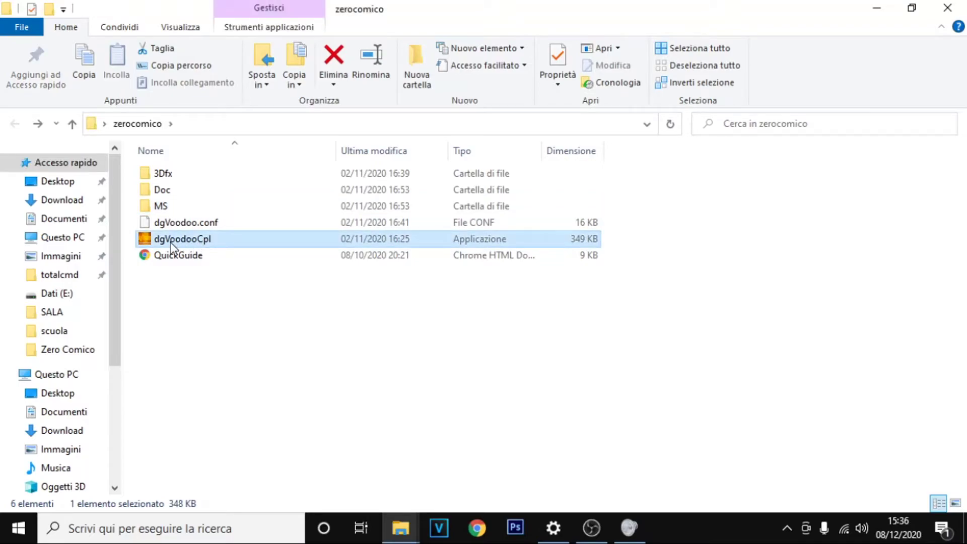
{"action": "mouse_move", "coordinate": [174, 243]}
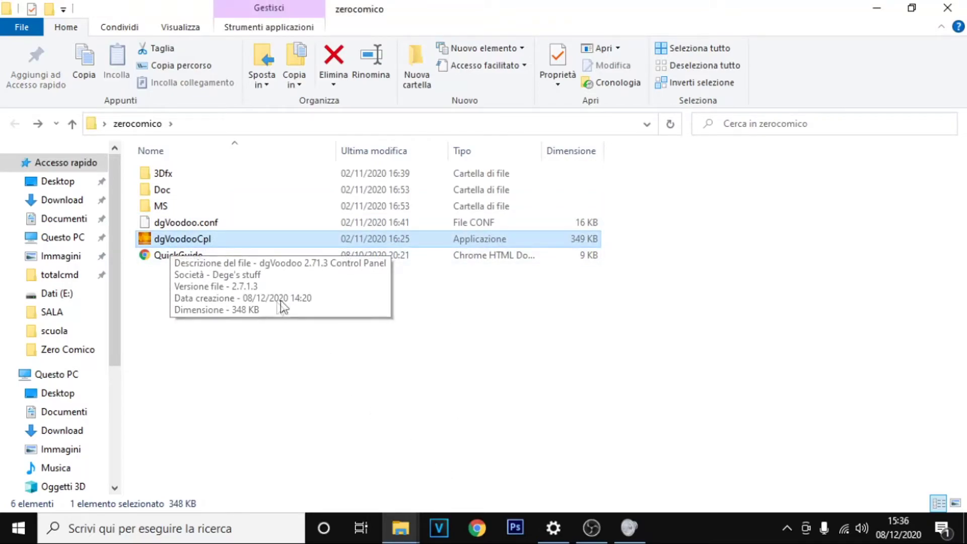
{"action": "left_click", "coordinate": [400, 527]}
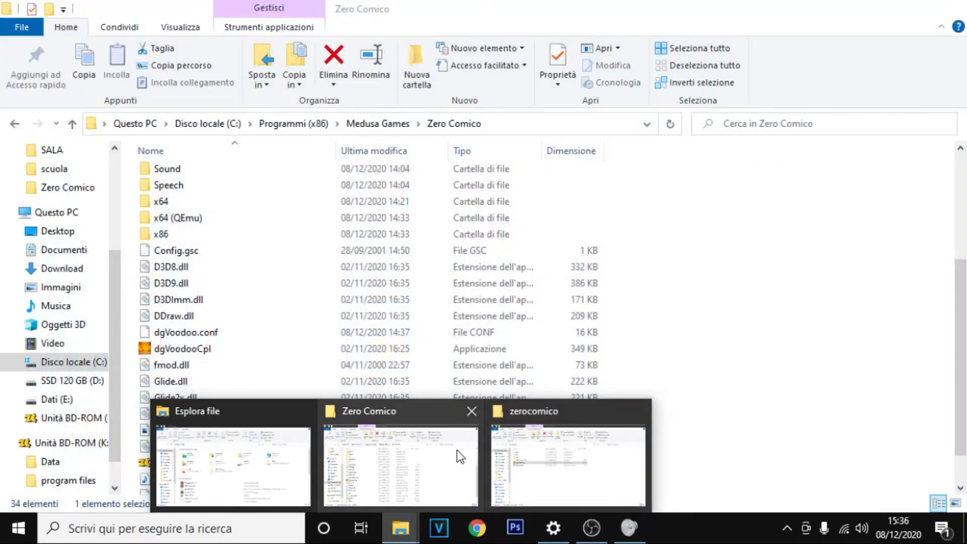
{"action": "left_click", "coordinate": [457, 449]}
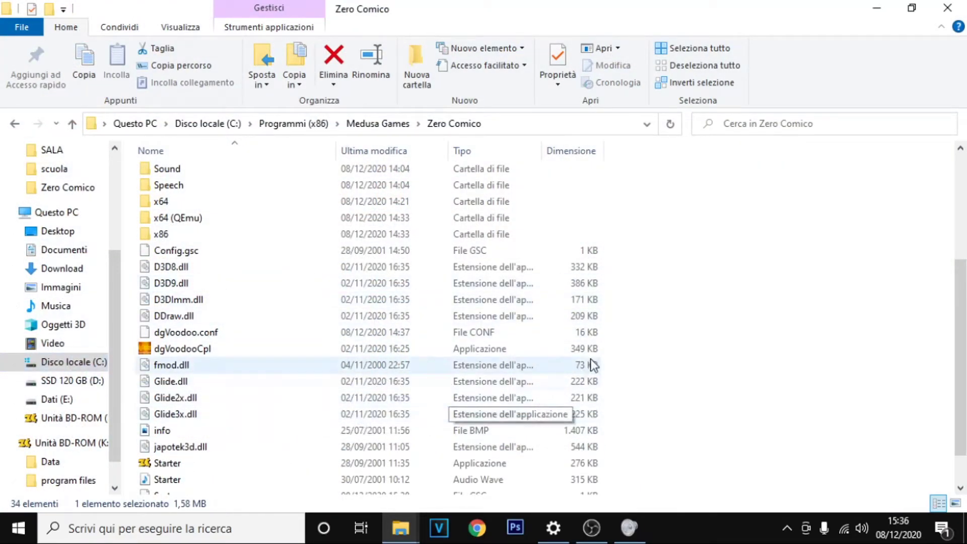
{"action": "scroll", "coordinate": [590, 358], "scroll_direction": "up", "scroll_amount": 1}
{"action": "scroll", "coordinate": [590, 358], "scroll_direction": "down", "scroll_amount": 1}
Step: Run dgVoodooCpl from the game folder as administrator, review its General settings and close the control panel
{"action": "left_click", "coordinate": [212, 356]}
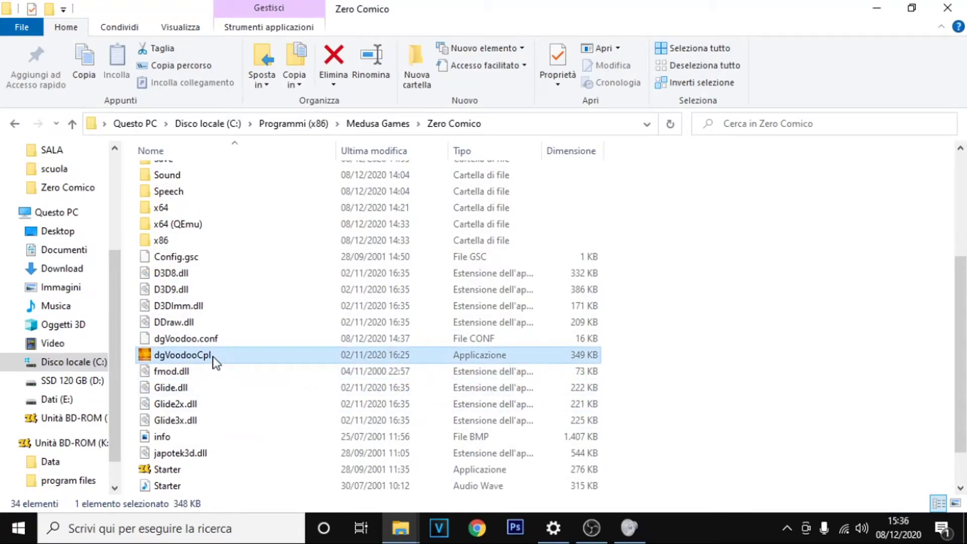
{"action": "right_click", "coordinate": [212, 355]}
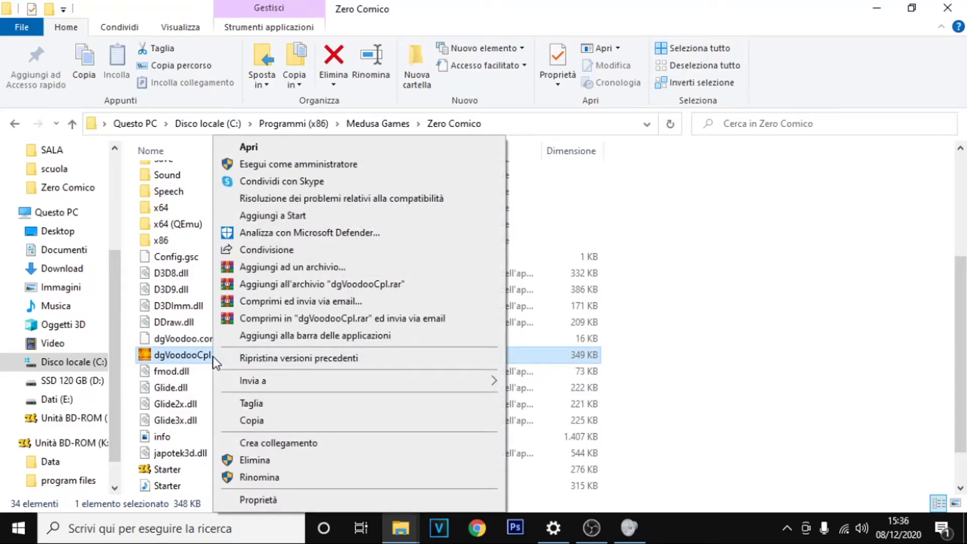
{"action": "left_click", "coordinate": [300, 167]}
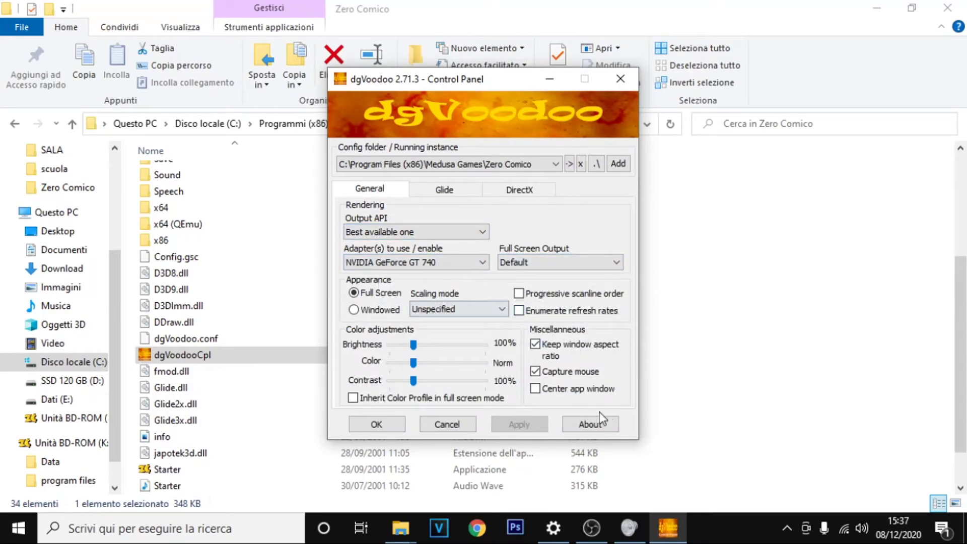
{"action": "left_click", "coordinate": [620, 79]}
Step: Run the Zero Comico application as administrator from the game folder
{"action": "scroll", "coordinate": [263, 447], "scroll_direction": "down", "scroll_amount": 1}
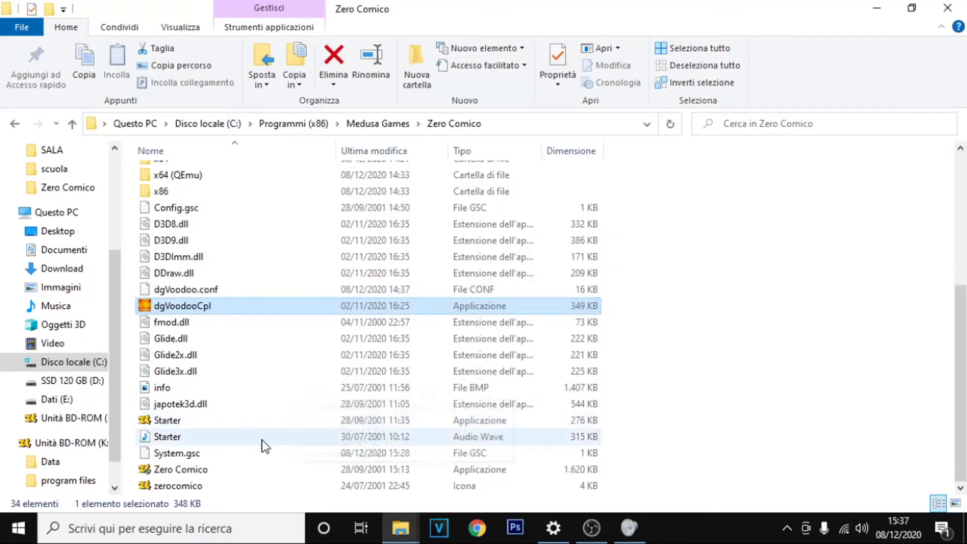
{"action": "left_click", "coordinate": [216, 478]}
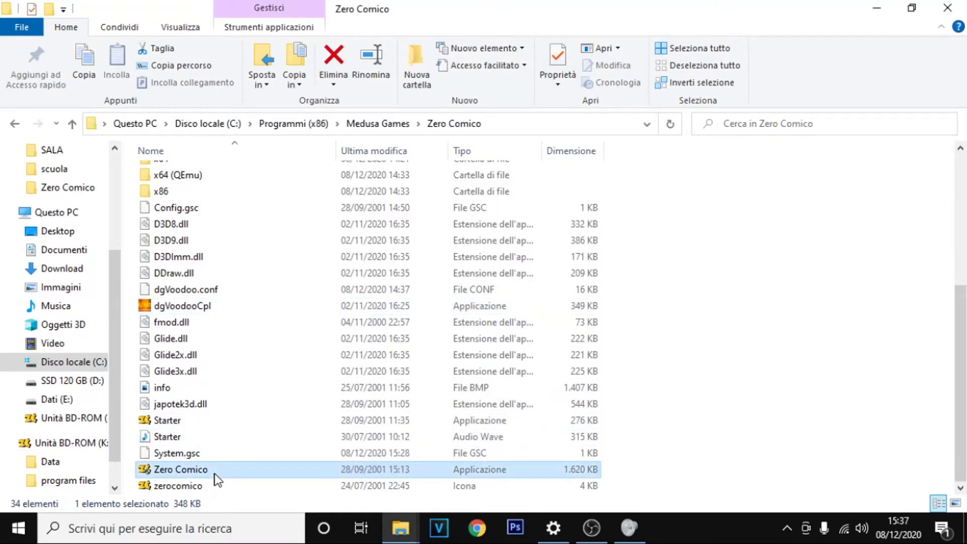
{"action": "right_click", "coordinate": [217, 476]}
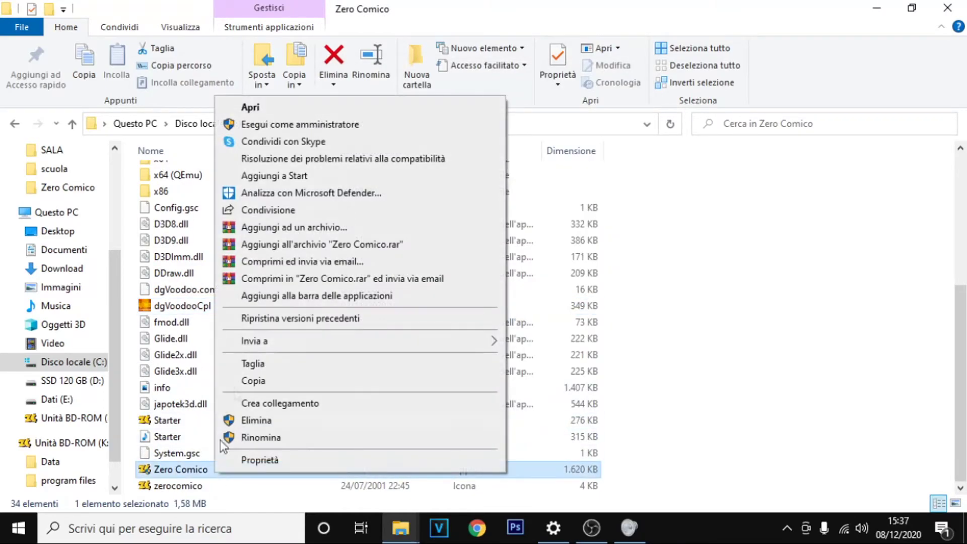
{"action": "left_click", "coordinate": [280, 126]}
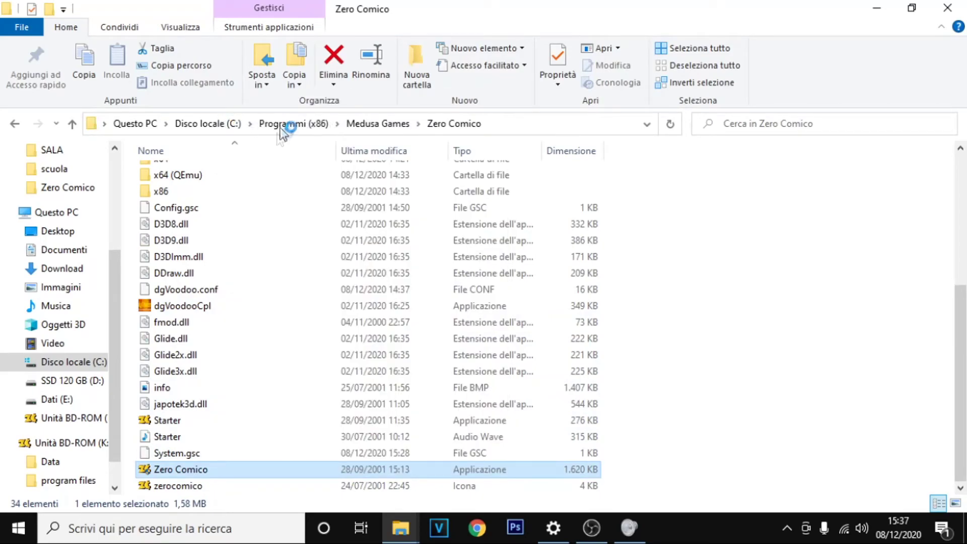